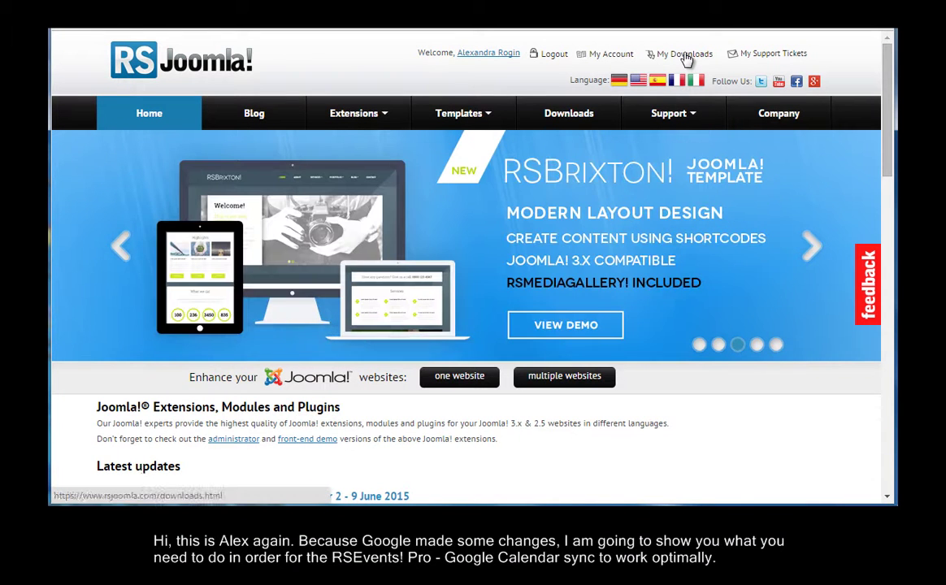
Download the RSEvents!Pro component package from the account's downloads area on the RSJoomla! website
{"action": "left_click", "coordinate": [685, 56]}
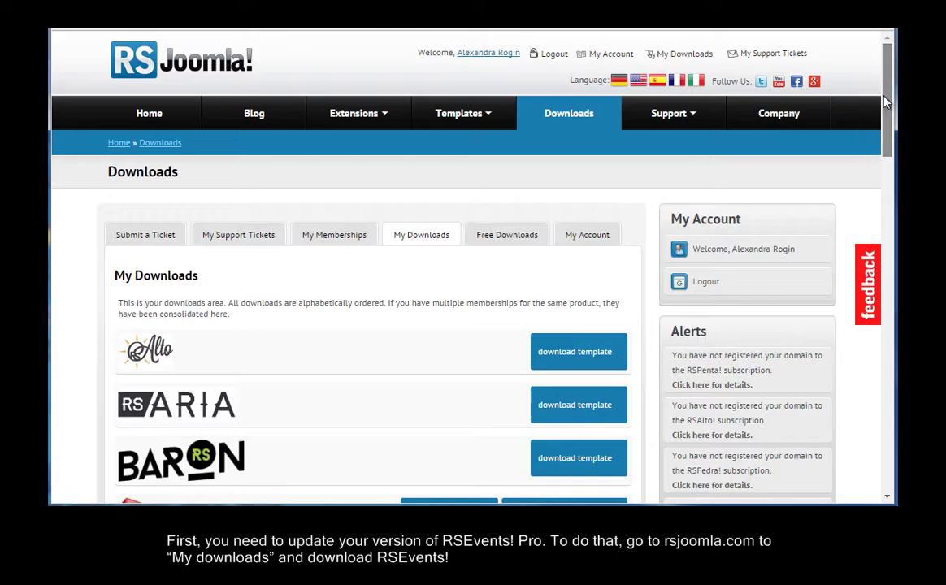
{"action": "left_click_drag", "start_coordinate": [886, 96], "coordinate": [887, 242]}
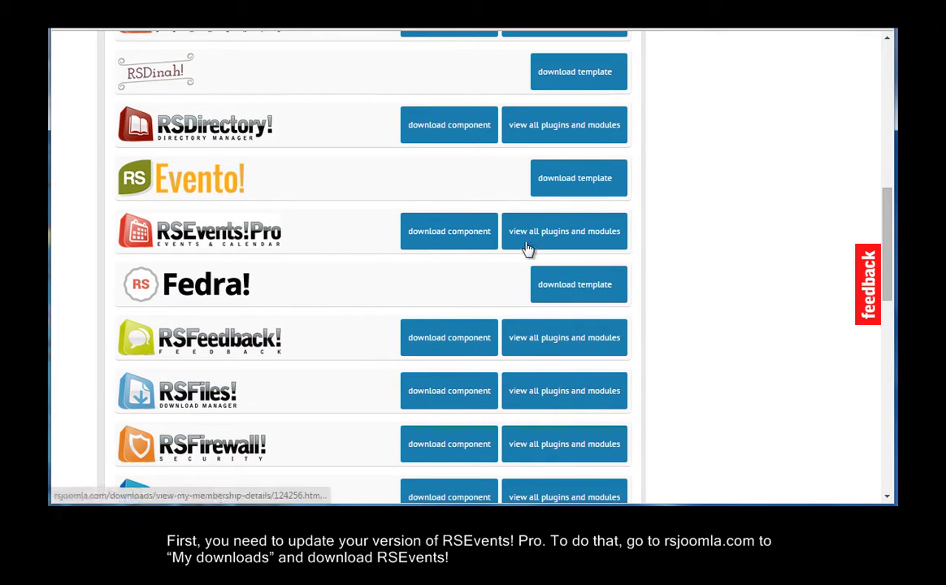
{"action": "left_click", "coordinate": [463, 236]}
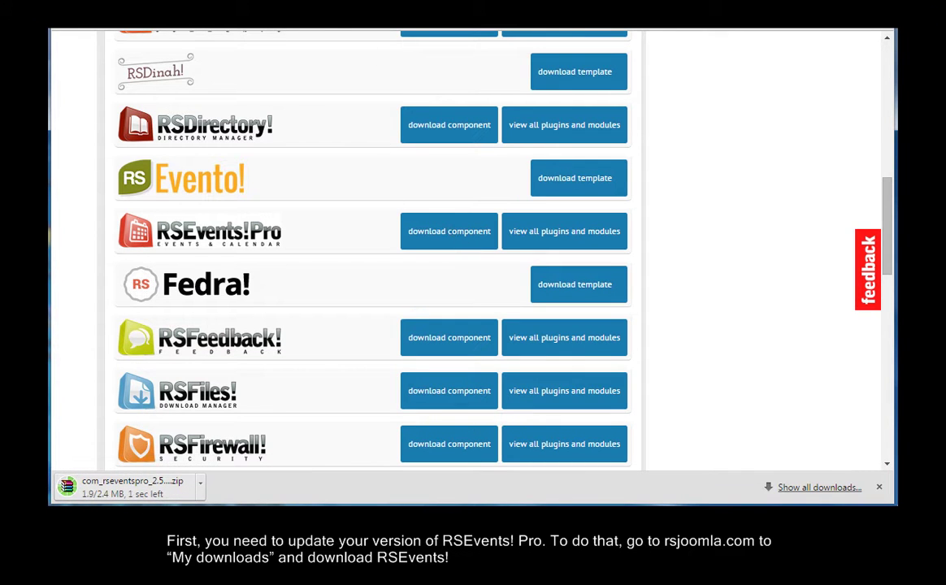
Switch to the Joomla! administrator and install the extension package com_rseventspro_2.5-3.x.zip through the Extension Manager
{"action": "key", "text": "ctrl+Tab"}
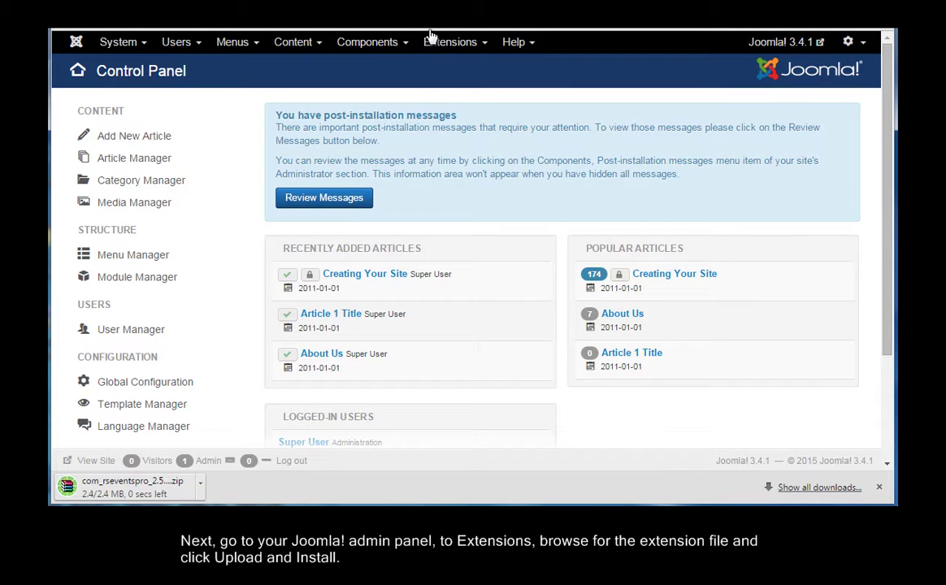
{"action": "left_click", "coordinate": [446, 45]}
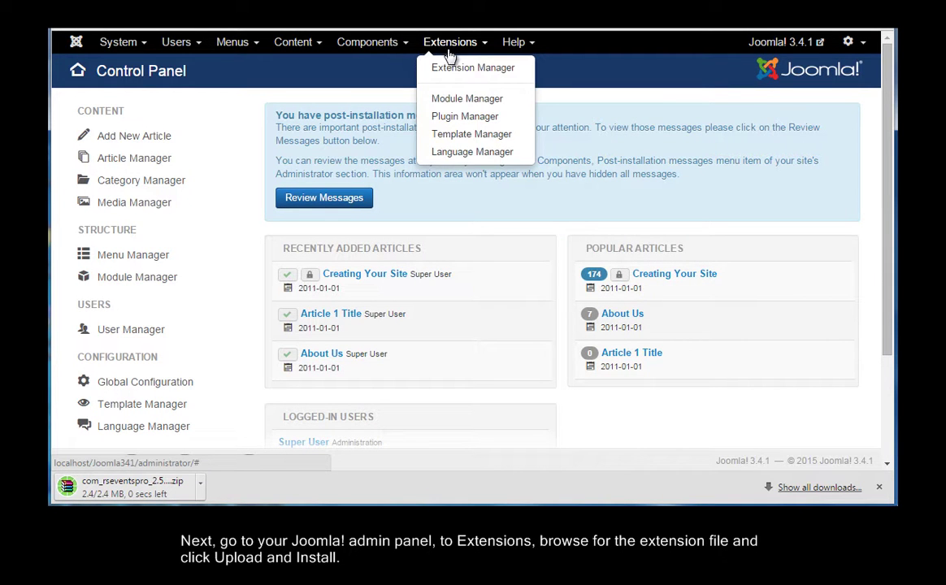
{"action": "left_click", "coordinate": [452, 70]}
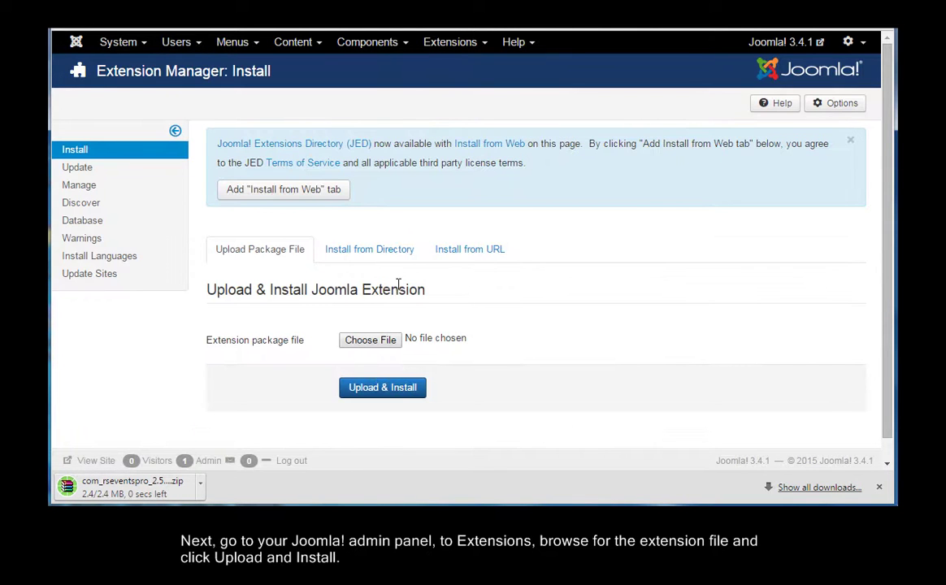
{"action": "left_click", "coordinate": [387, 349]}
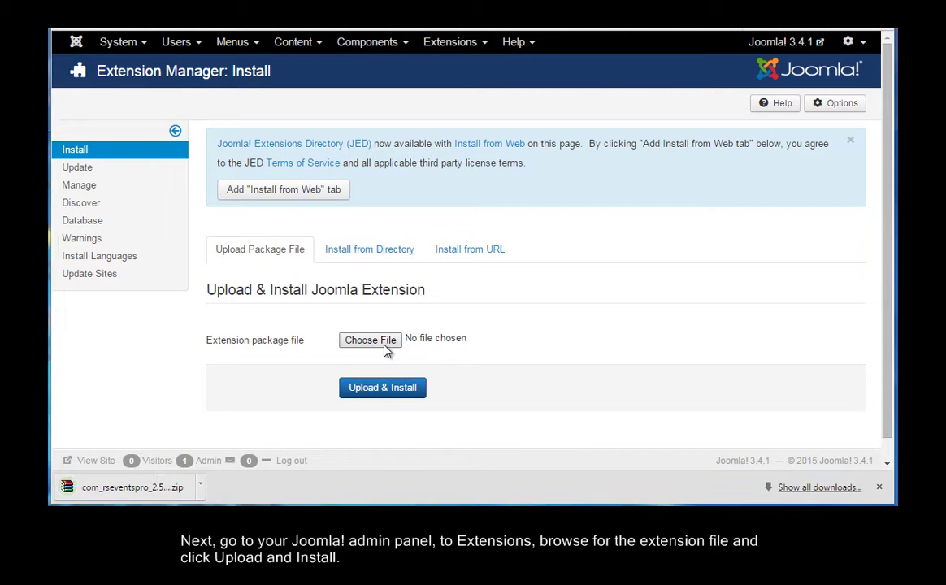
{"action": "left_click", "coordinate": [387, 350]}
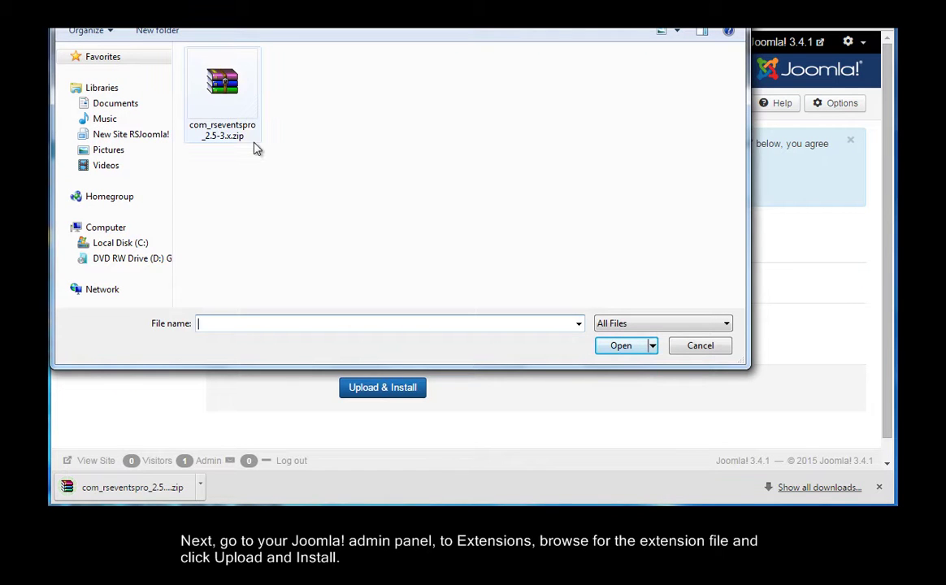
{"action": "left_click", "coordinate": [229, 94]}
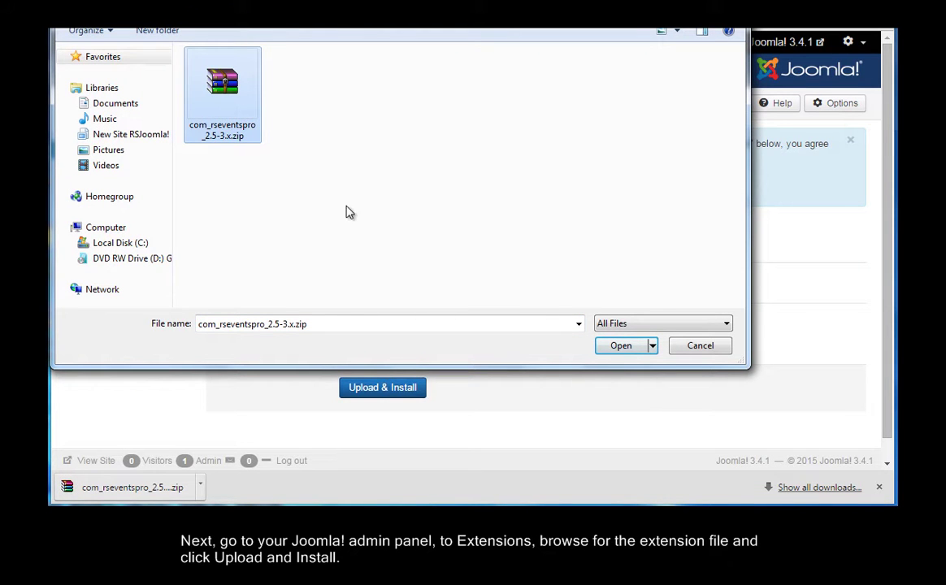
{"action": "left_click", "coordinate": [621, 347]}
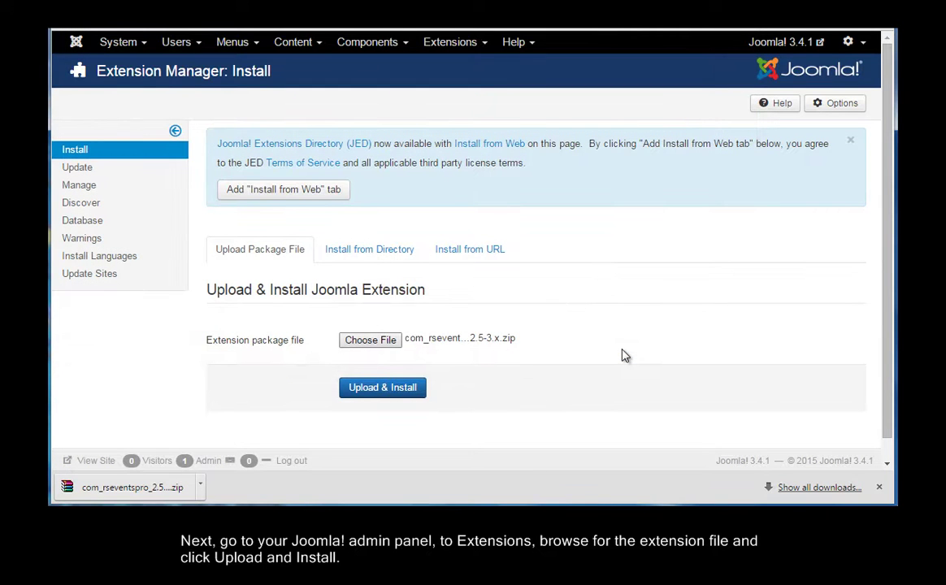
{"action": "left_click", "coordinate": [409, 389]}
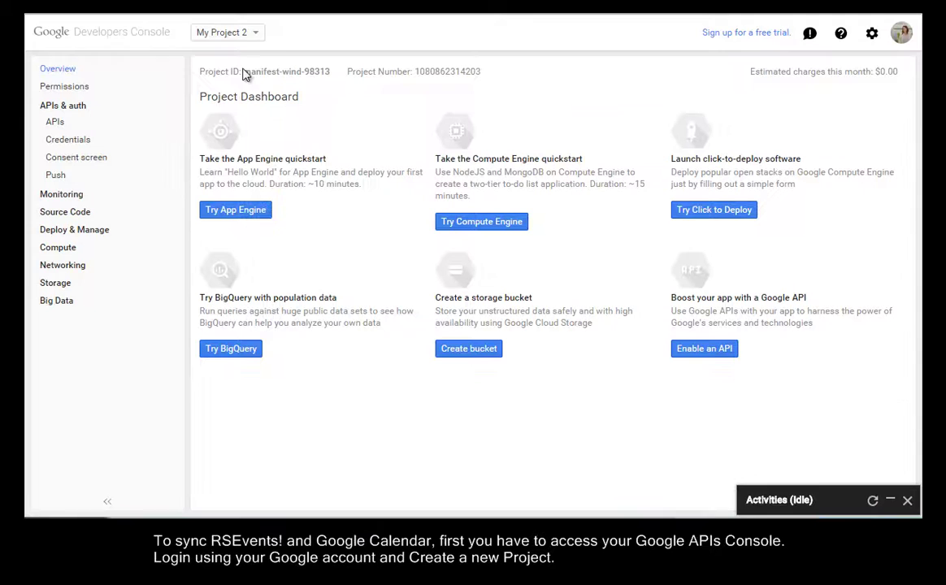
Create a new project named My Project 3 in the Google Developers Console and minimize the activity list
{"action": "left_click", "coordinate": [239, 37]}
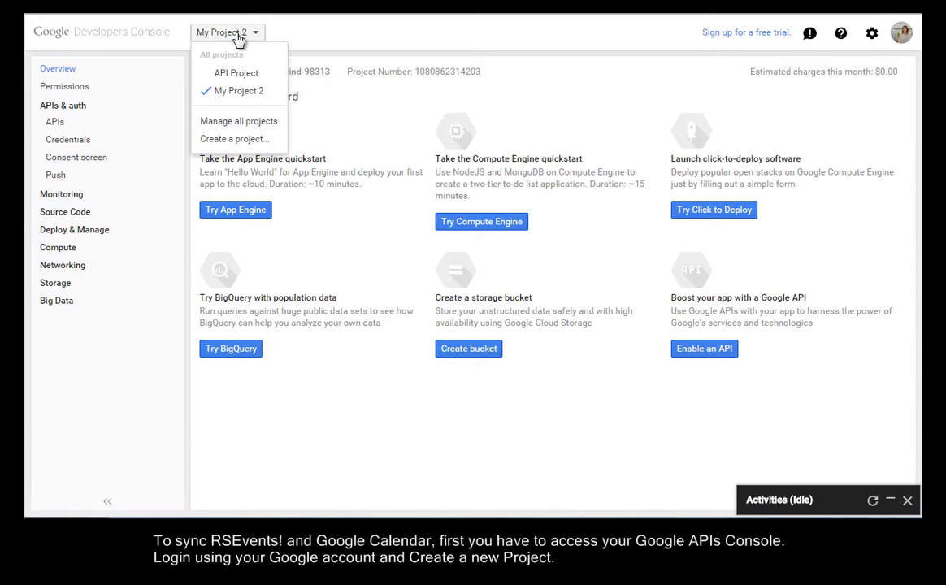
{"action": "left_click", "coordinate": [241, 139]}
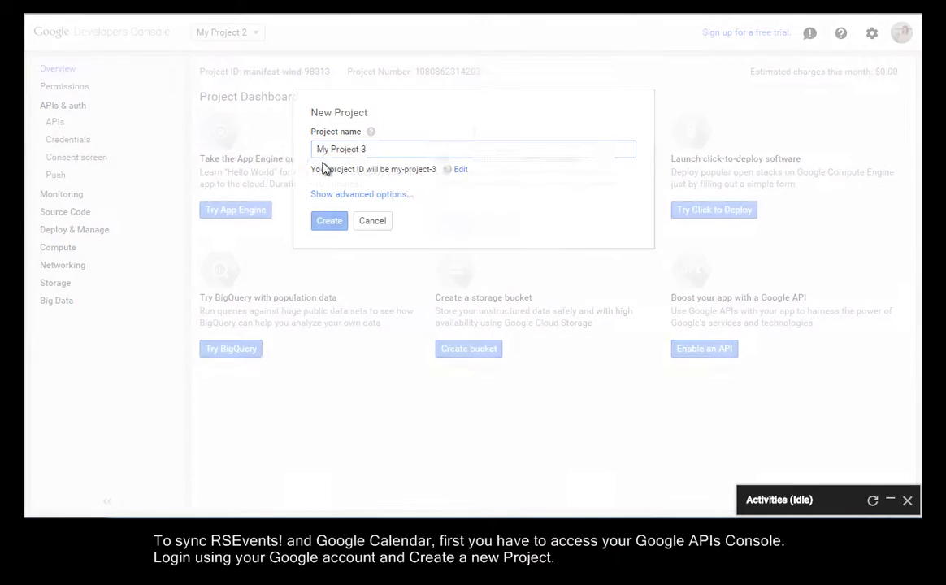
{"action": "left_click", "coordinate": [330, 222]}
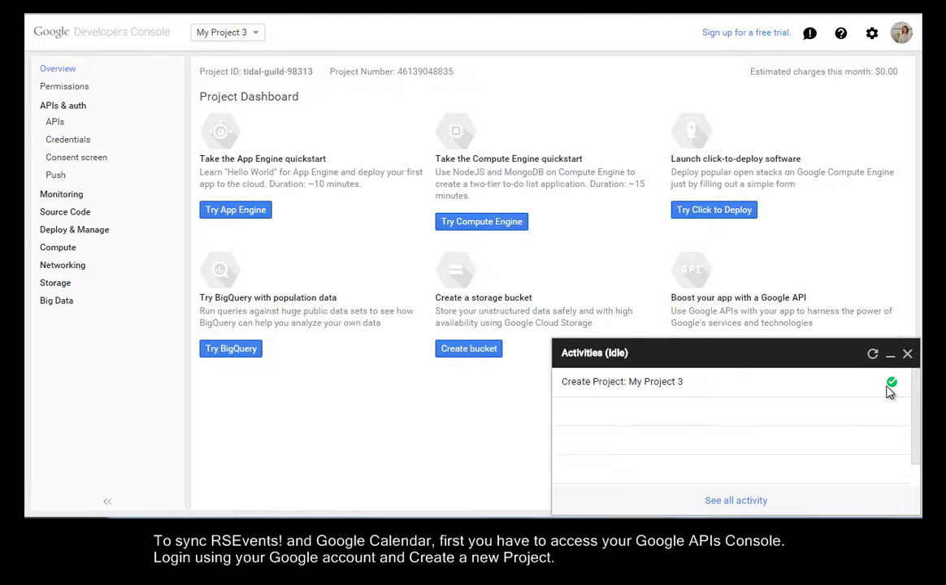
{"action": "left_click", "coordinate": [891, 354]}
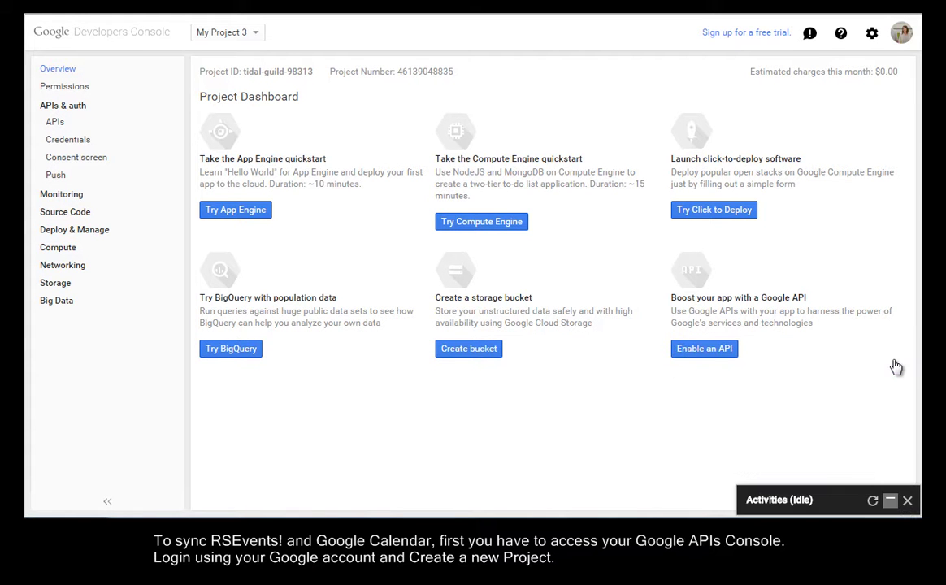
Enable the Calendar API for My Project 3
{"action": "left_click", "coordinate": [68, 126]}
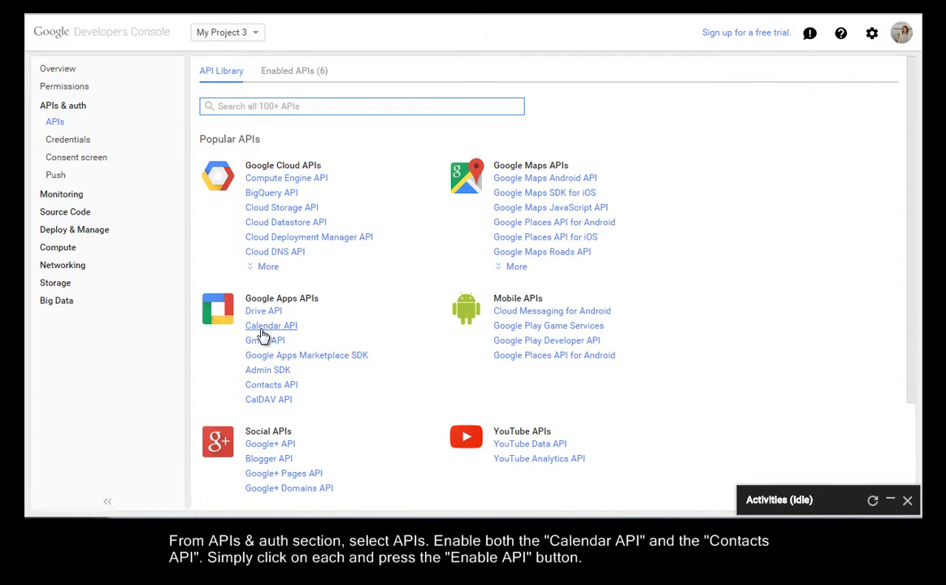
{"action": "left_click", "coordinate": [275, 327]}
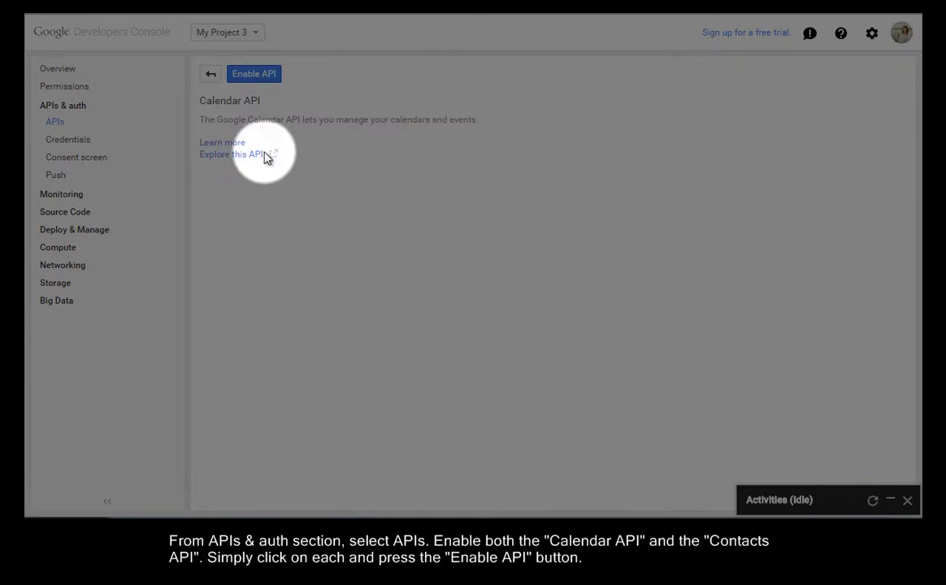
{"action": "left_click", "coordinate": [256, 80]}
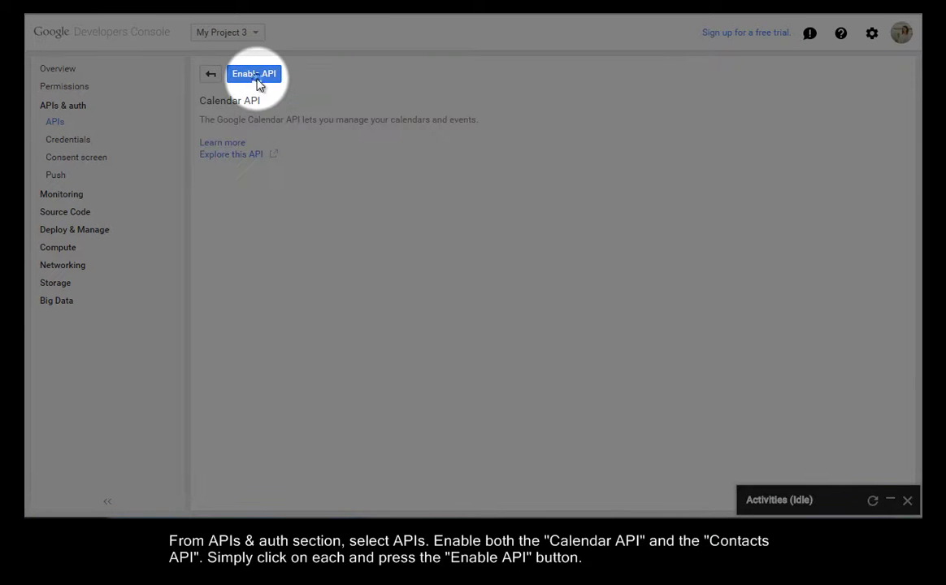
Enable the Contacts API for the project and return to the API library
{"action": "left_click", "coordinate": [211, 78]}
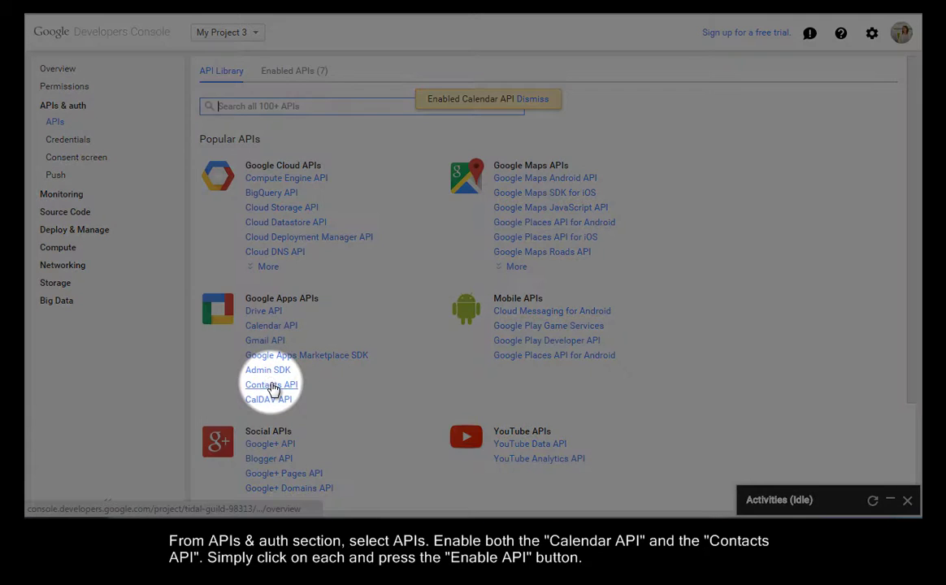
{"action": "left_click", "coordinate": [272, 385]}
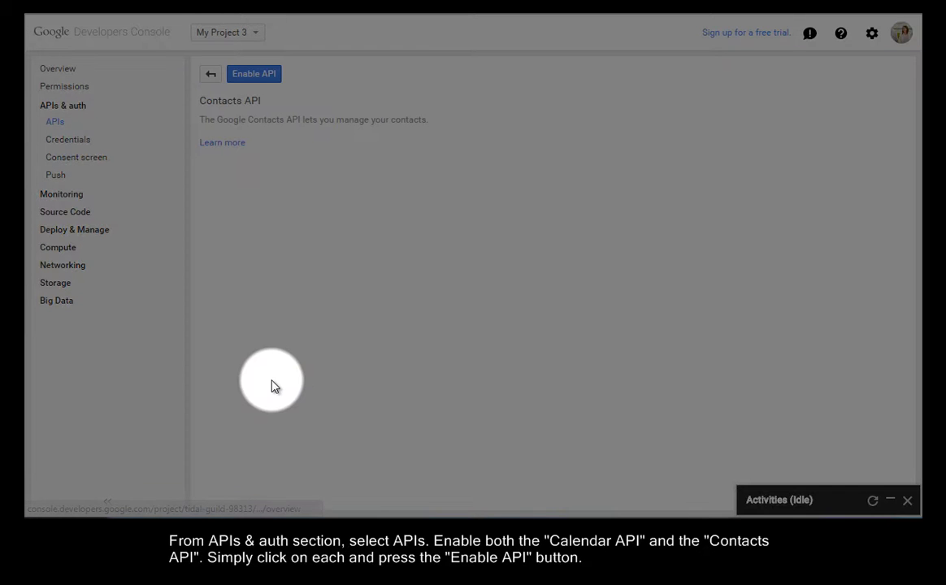
{"action": "left_click", "coordinate": [255, 74]}
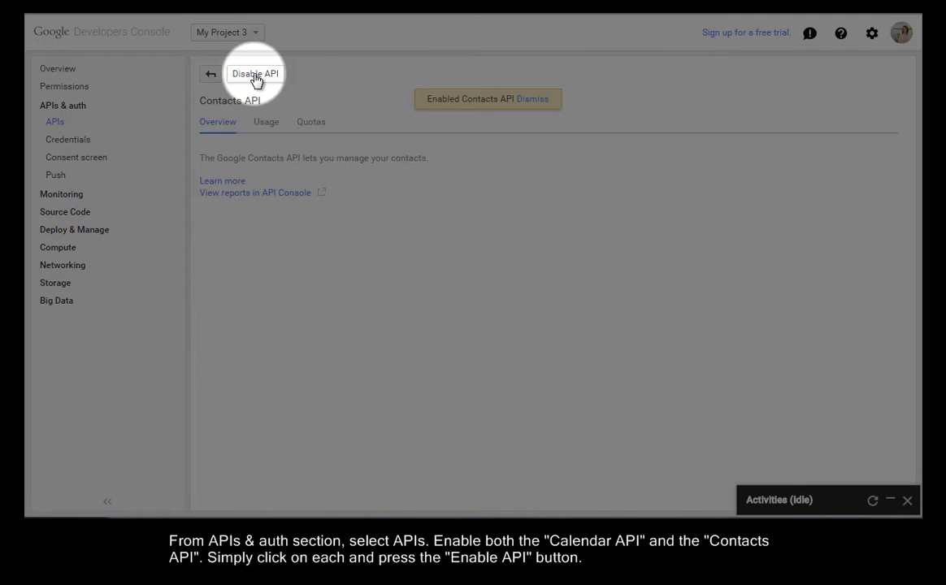
{"action": "left_click", "coordinate": [211, 74]}
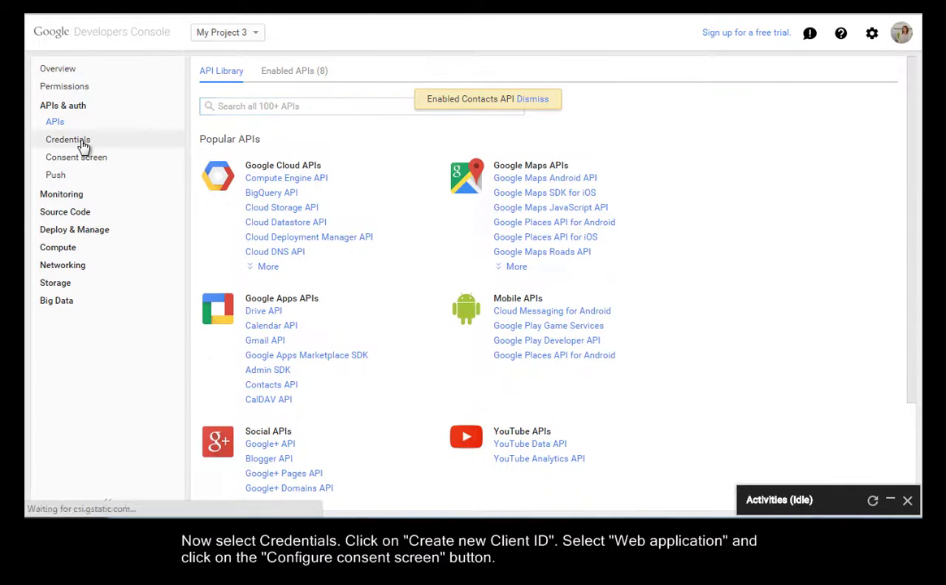
Start a new OAuth client ID for a web application and save its consent screen with the product name RSEvents!Pro
{"action": "left_click", "coordinate": [84, 147]}
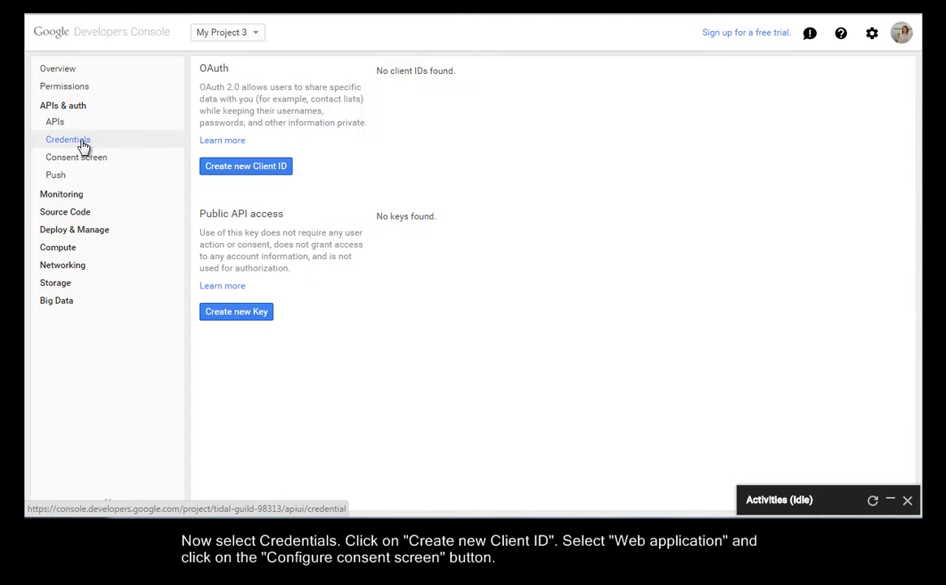
{"action": "left_click", "coordinate": [248, 170]}
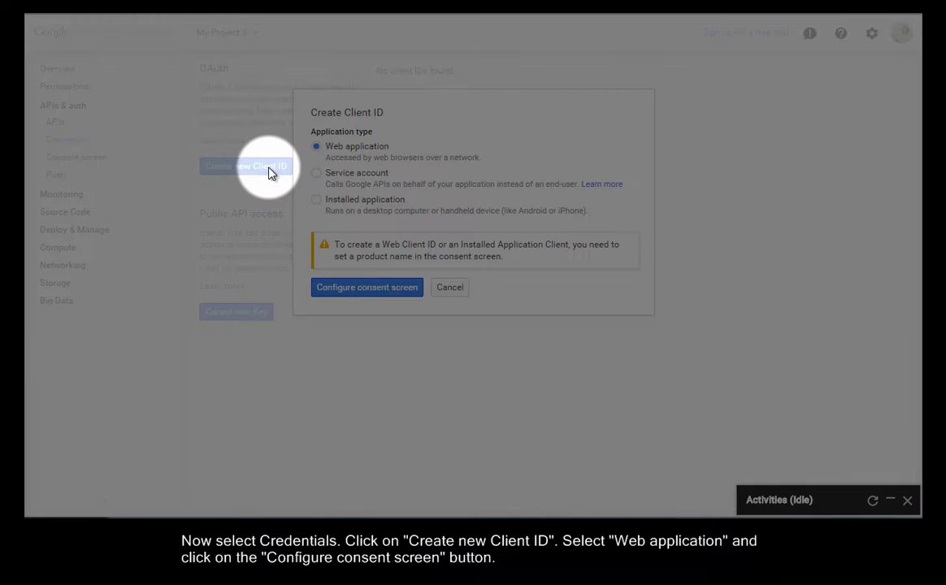
{"action": "left_click", "coordinate": [389, 290]}
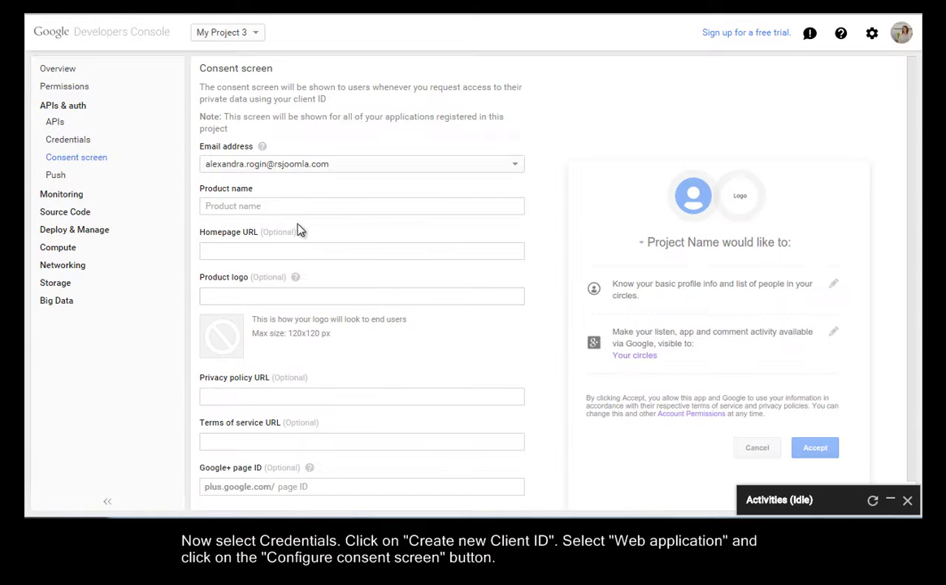
{"action": "left_click", "coordinate": [277, 208]}
{"action": "type", "text": "RSEvents!Pro"}
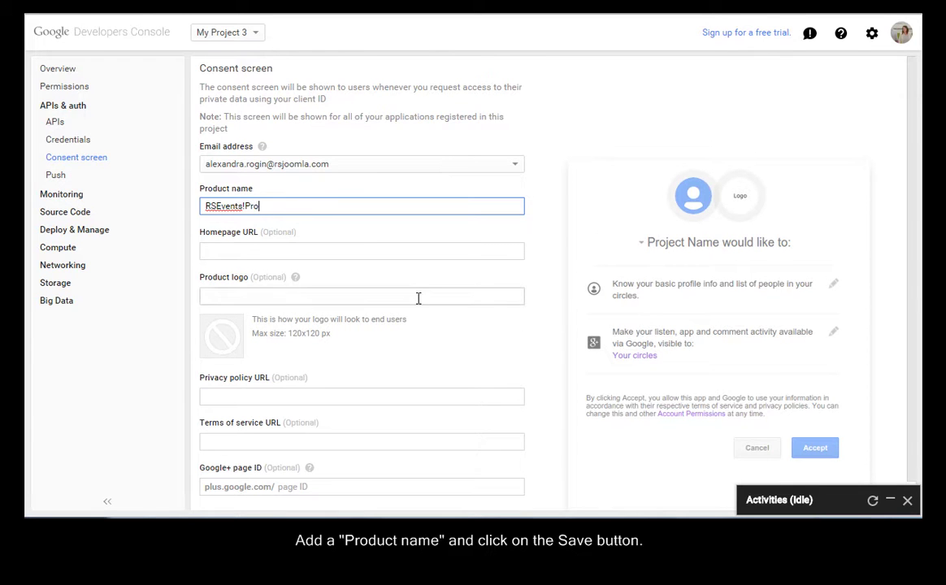
{"action": "scroll", "coordinate": [398, 317], "scroll_direction": "down", "scroll_amount": 1}
{"action": "left_click", "coordinate": [212, 492]}
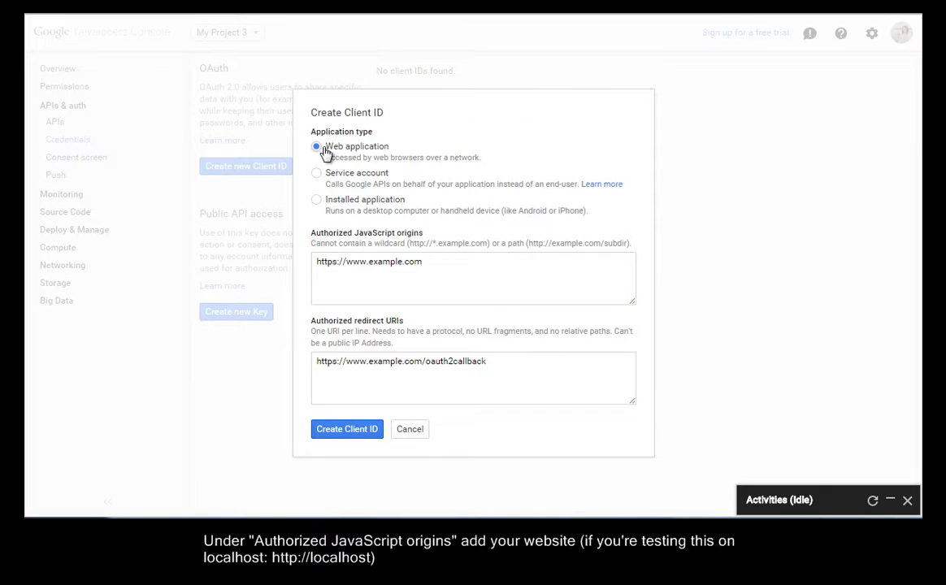
{"action": "double_click", "coordinate": [379, 266]}
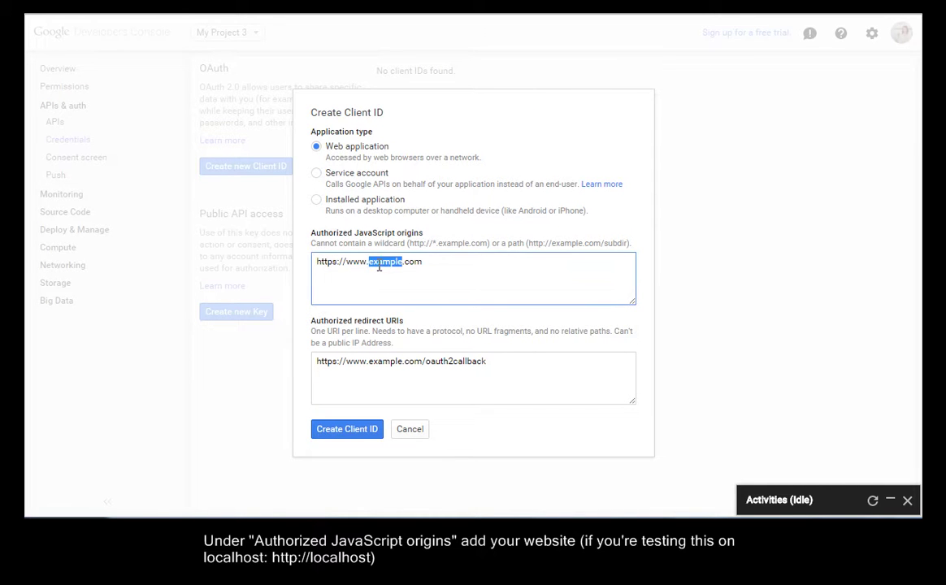
{"action": "type", "text": "mywebs"}
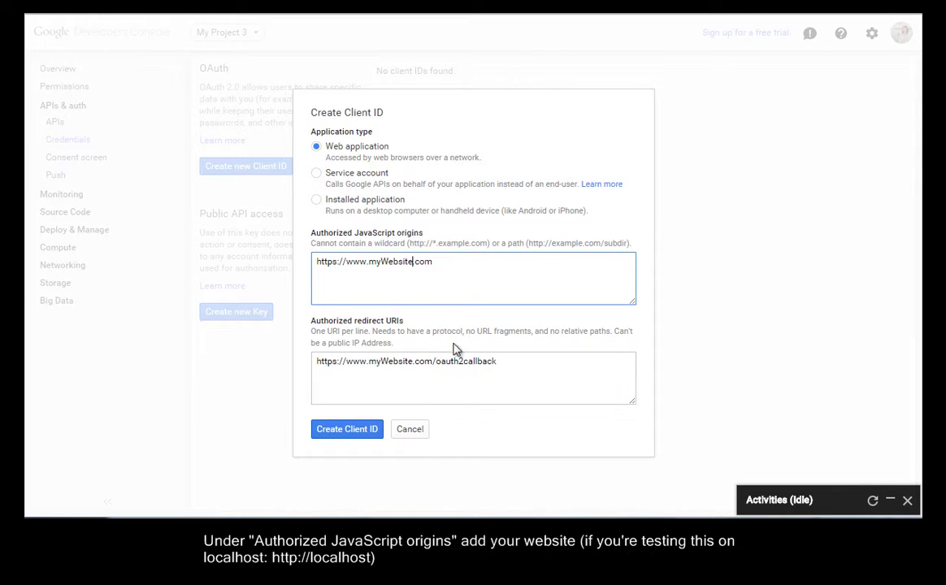
{"action": "left_click", "coordinate": [379, 363]}
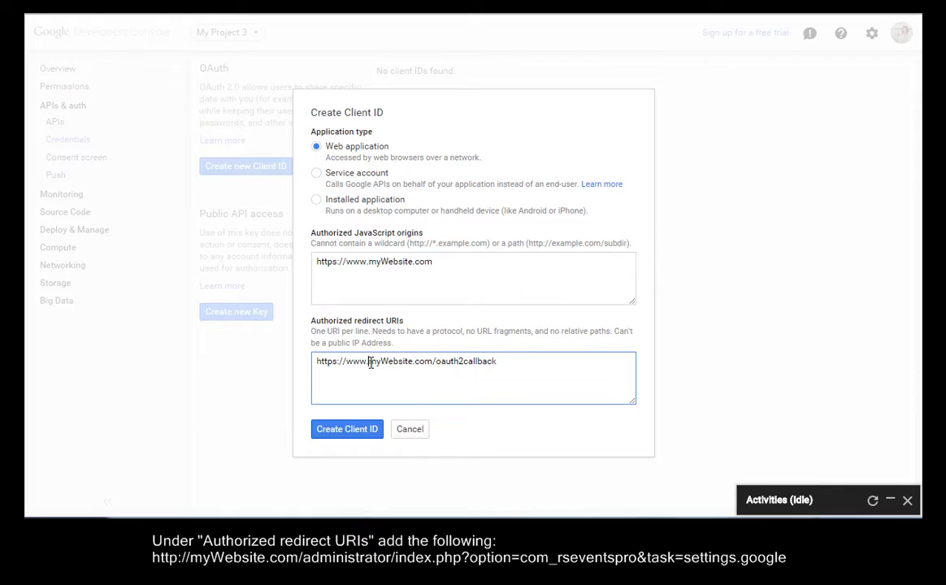
{"action": "left_click_drag", "start_coordinate": [369, 363], "coordinate": [509, 361]}
{"action": "type", "text": "/administrator/index.php?option=com_rseventspro&task=settings.google"}
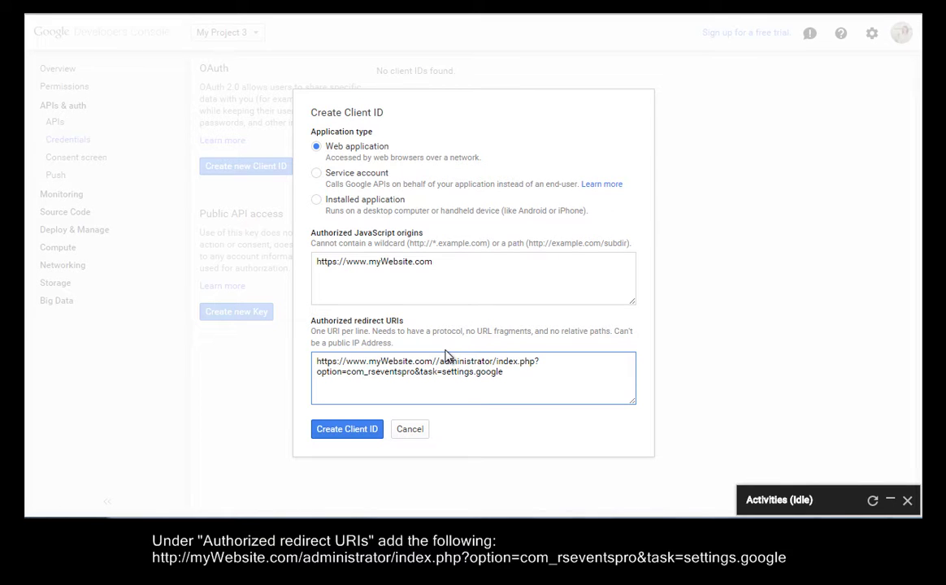
{"action": "key", "text": "BackSpace"}
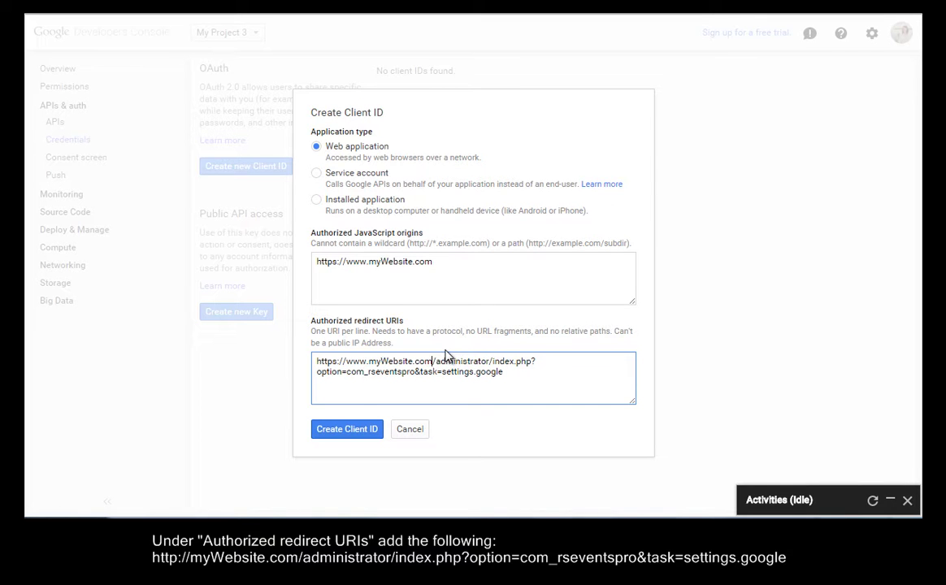
{"action": "left_click", "coordinate": [344, 431]}
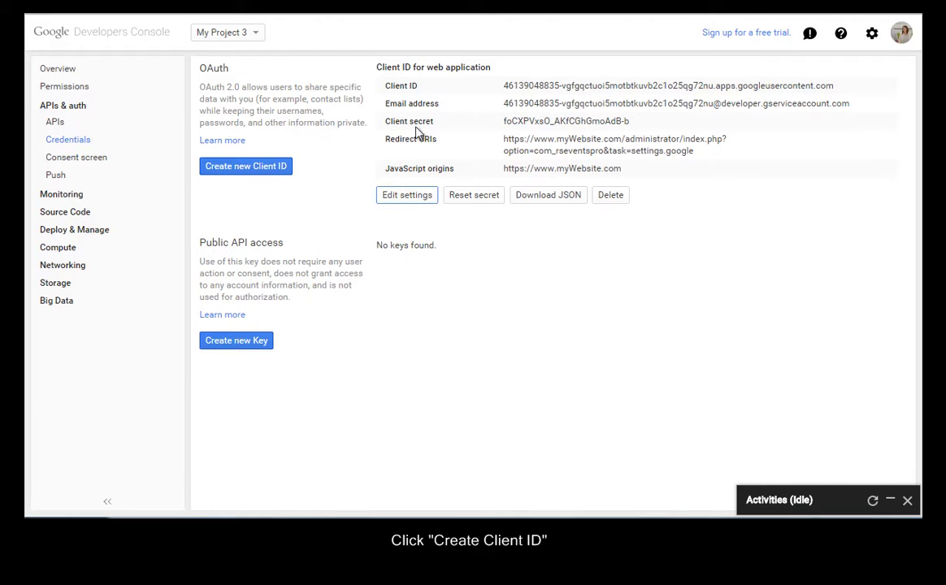
Copy the generated client ID of the web application to the clipboard
{"action": "left_click_drag", "start_coordinate": [504, 85], "coordinate": [836, 86]}
{"action": "right_click", "coordinate": [834, 87]}
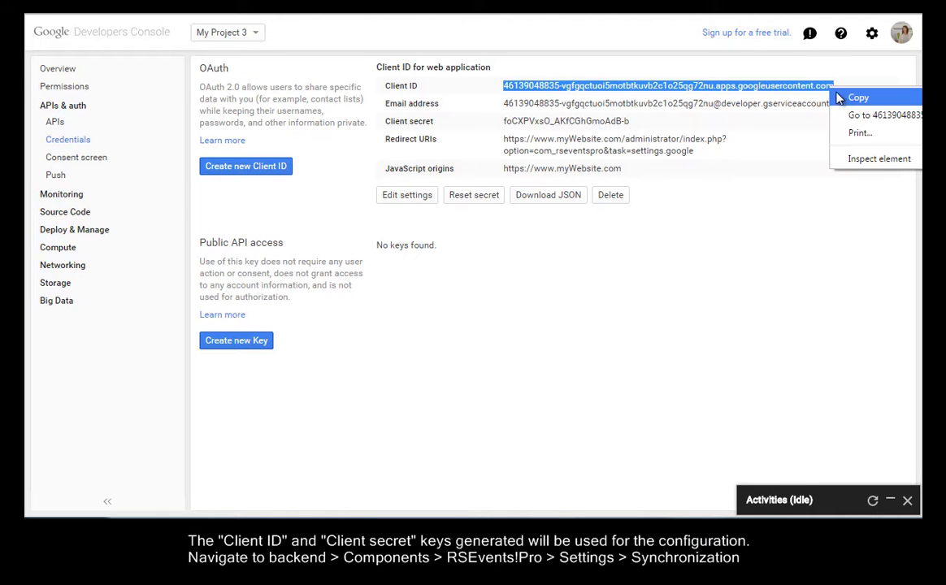
{"action": "left_click", "coordinate": [849, 97]}
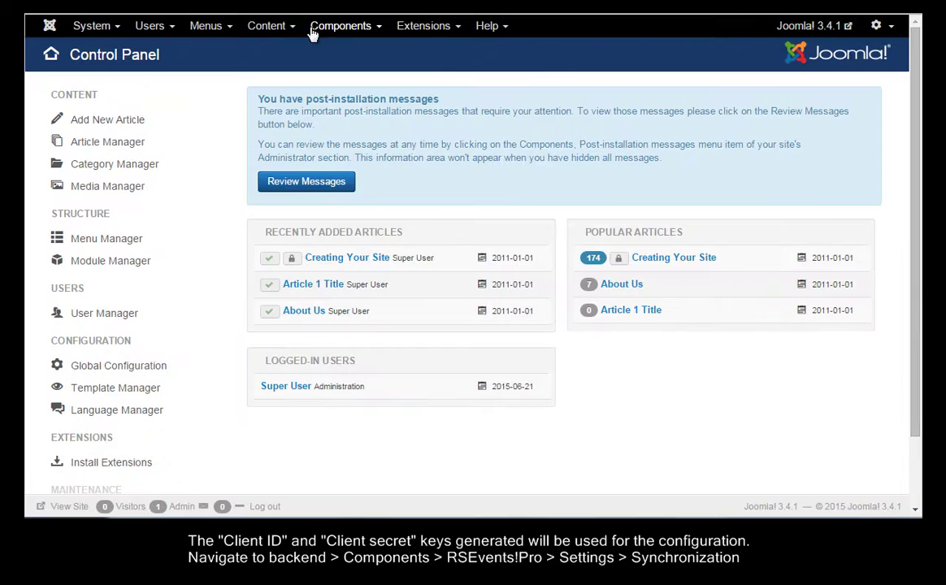
Open the Synchronization settings of the RSEvents!Pro component in the Joomla! backend
{"action": "left_click", "coordinate": [348, 30]}
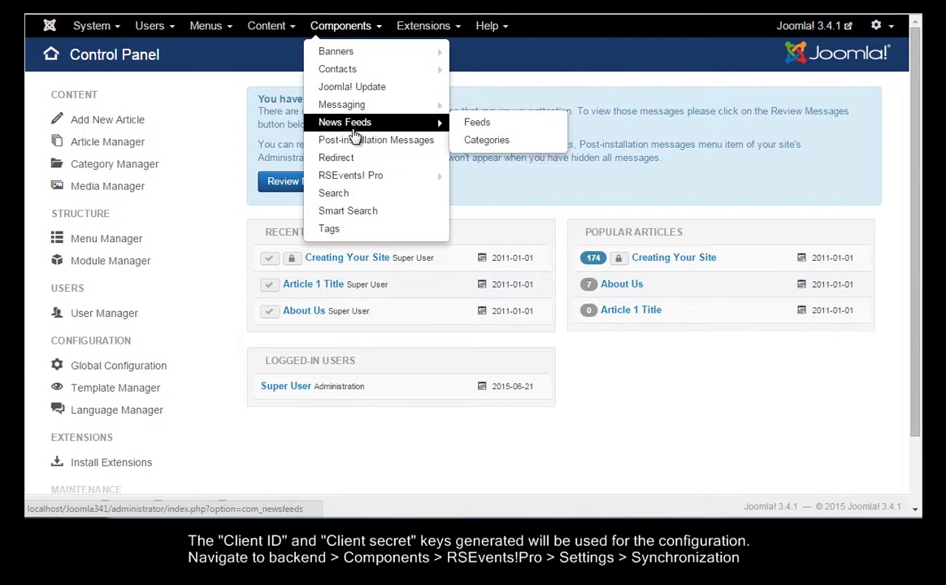
{"action": "mouse_move", "coordinate": [360, 181]}
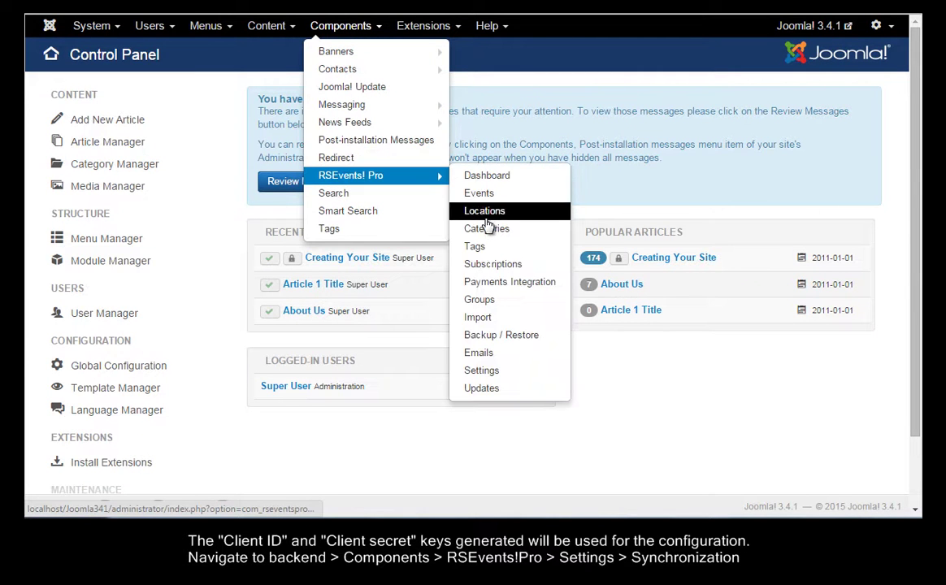
{"action": "left_click", "coordinate": [482, 372]}
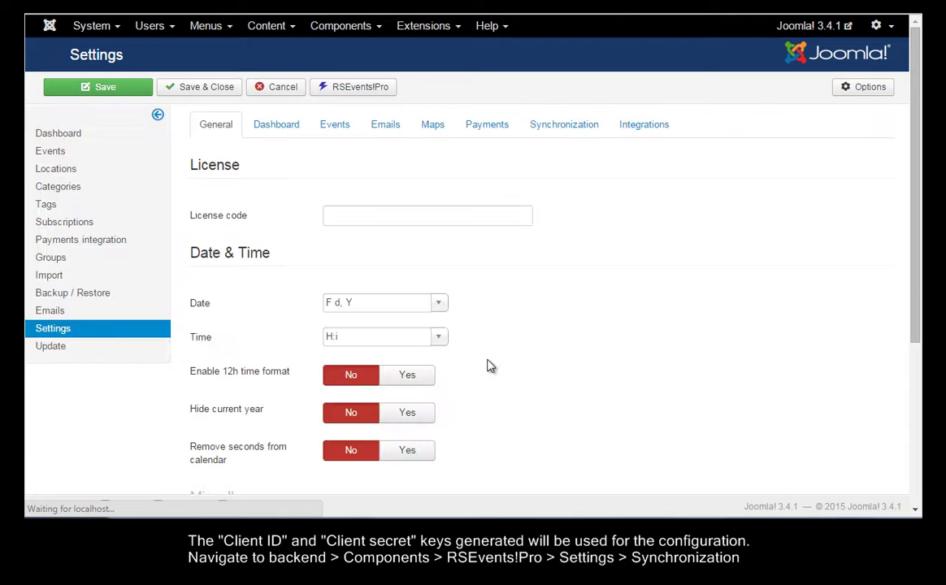
{"action": "left_click", "coordinate": [559, 132]}
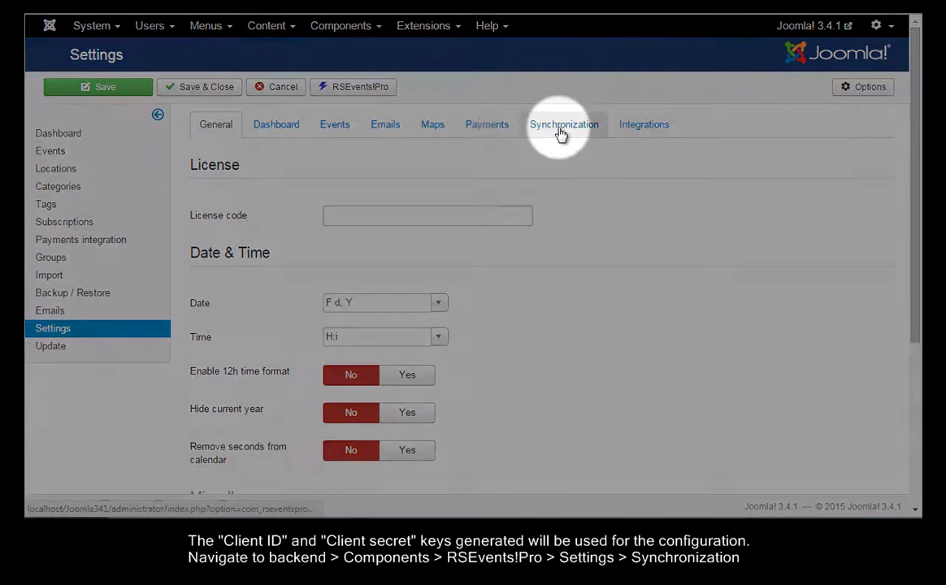
Paste the copied client ID as the Google Client ID for Google Calendar synchronization
{"action": "left_click", "coordinate": [389, 213]}
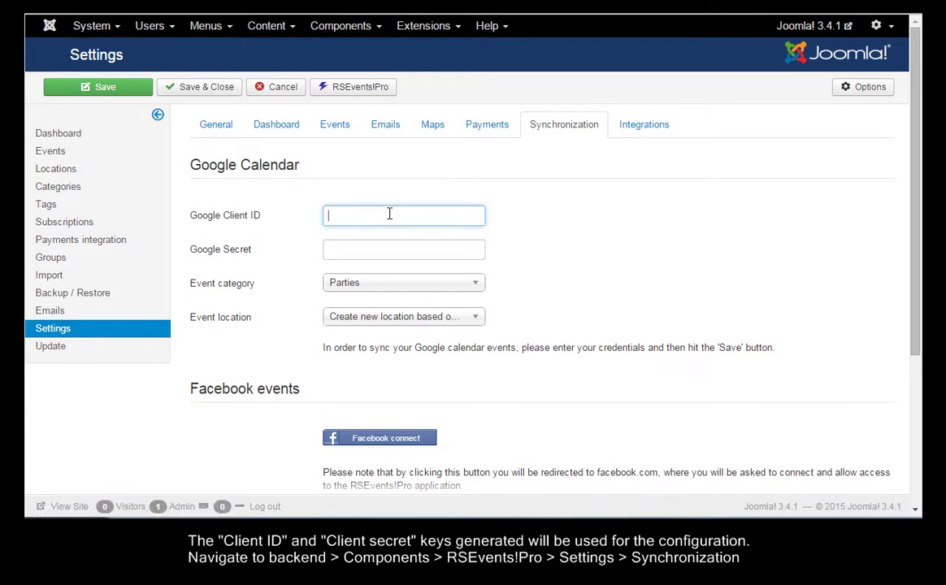
{"action": "right_click", "coordinate": [388, 215]}
{"action": "left_click", "coordinate": [428, 303]}
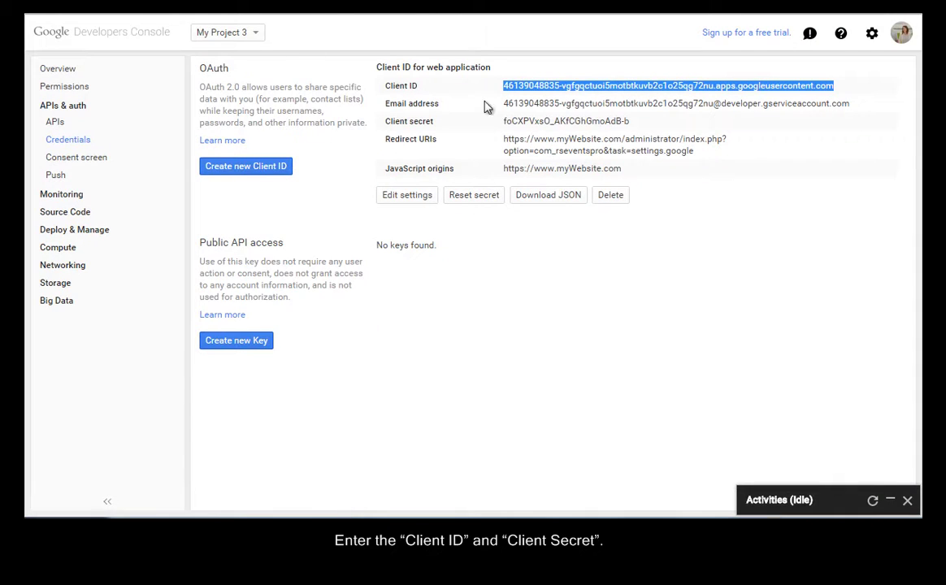
Copy the client secret from the Google Developers Console and paste it as the Google Secret in the RSEvents!Pro settings
{"action": "left_click_drag", "start_coordinate": [504, 121], "coordinate": [638, 124]}
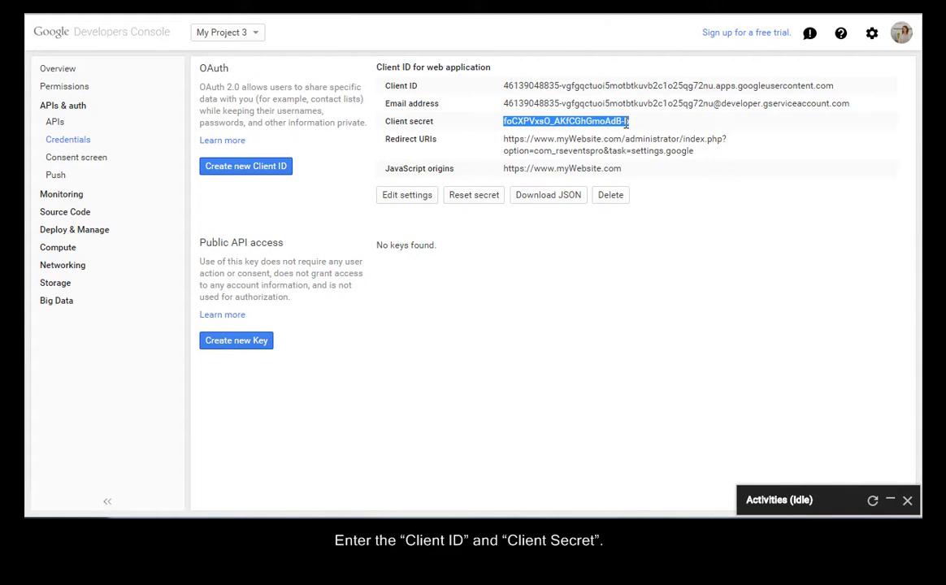
{"action": "right_click", "coordinate": [621, 123]}
{"action": "left_click", "coordinate": [642, 134]}
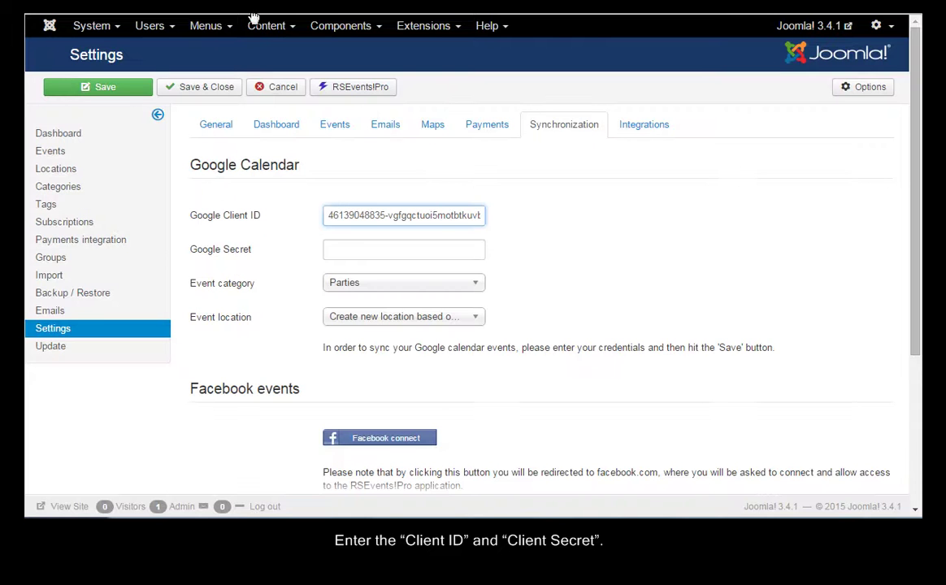
{"action": "right_click", "coordinate": [362, 249]}
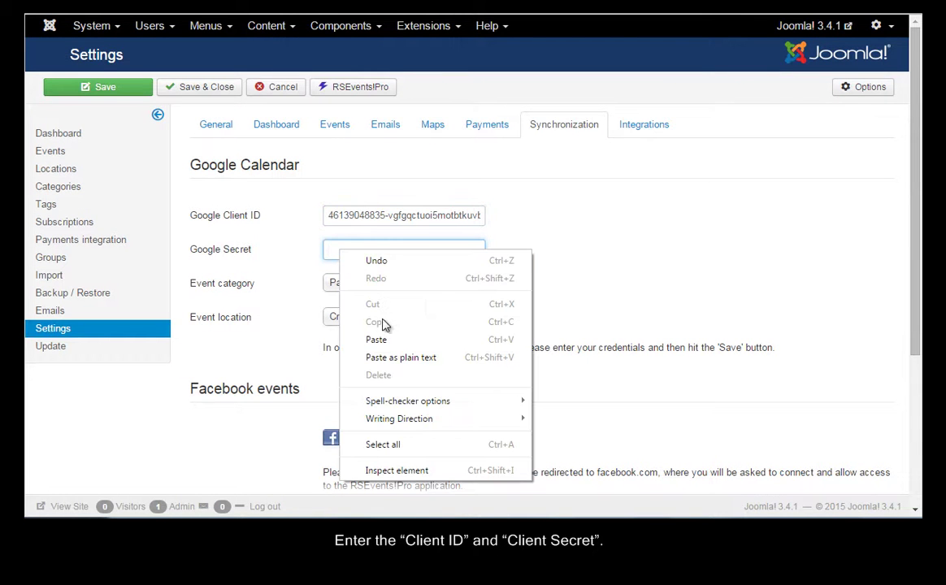
{"action": "left_click", "coordinate": [385, 339]}
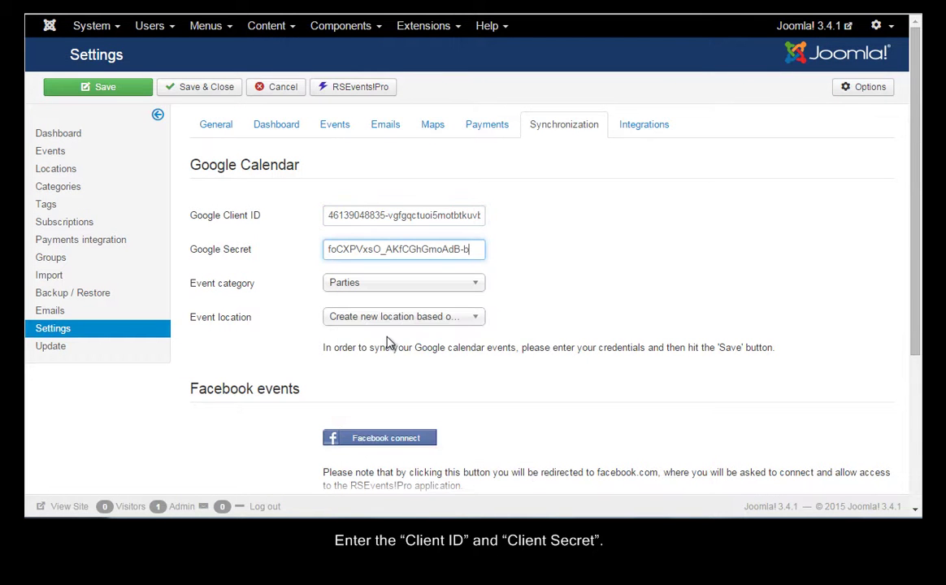
Save the Google Calendar settings with event category Parties and event location "Create new location based on the event location"
{"action": "left_click", "coordinate": [387, 283]}
{"action": "left_click", "coordinate": [396, 297]}
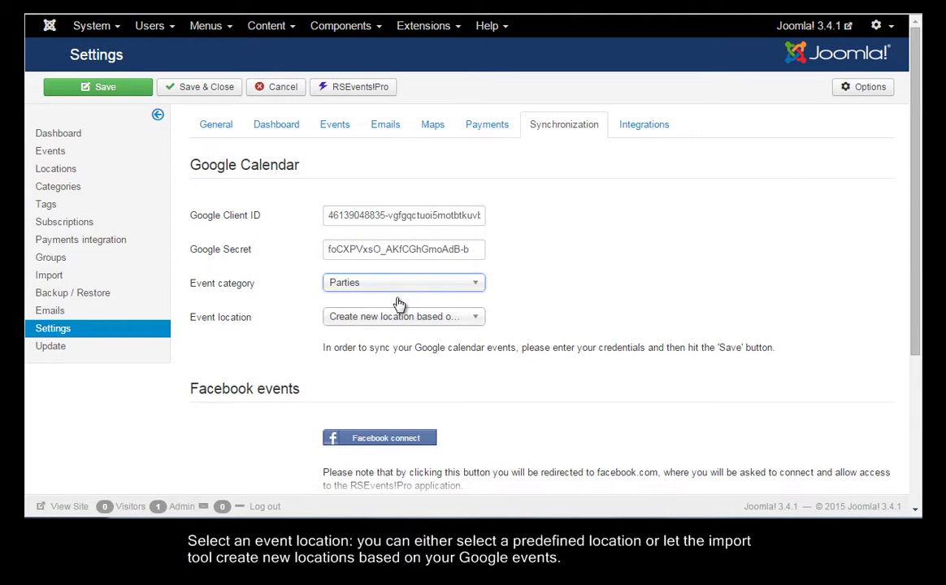
{"action": "left_click", "coordinate": [400, 316]}
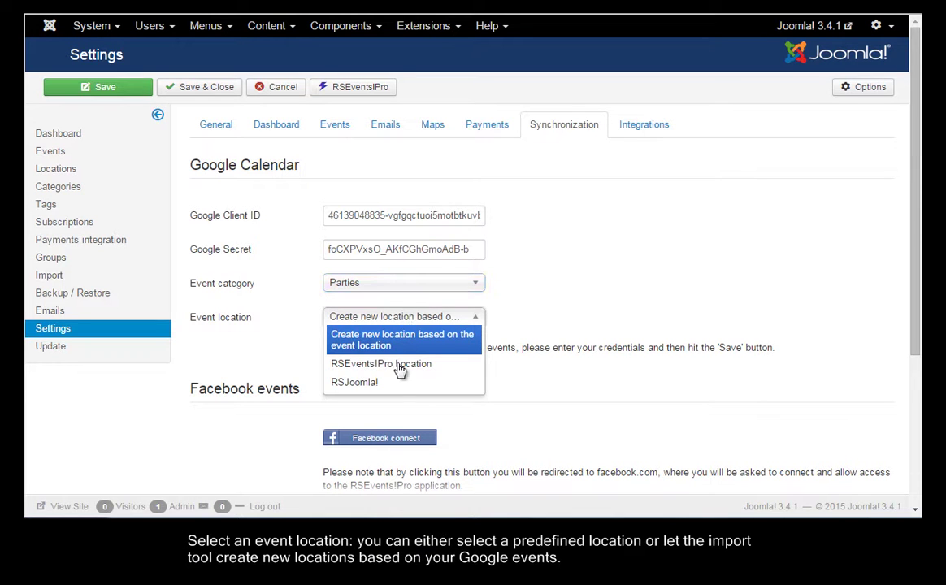
{"action": "left_click", "coordinate": [391, 340]}
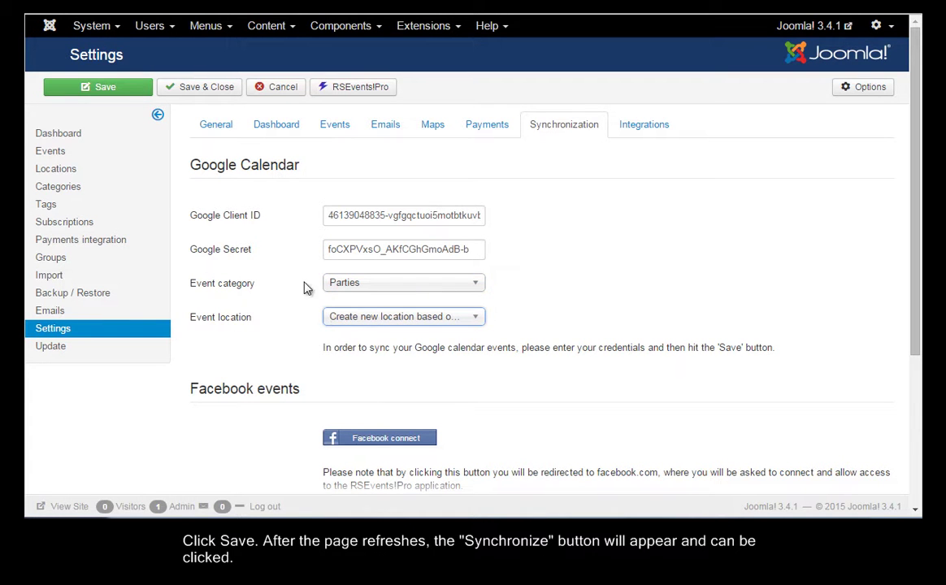
{"action": "left_click", "coordinate": [114, 87]}
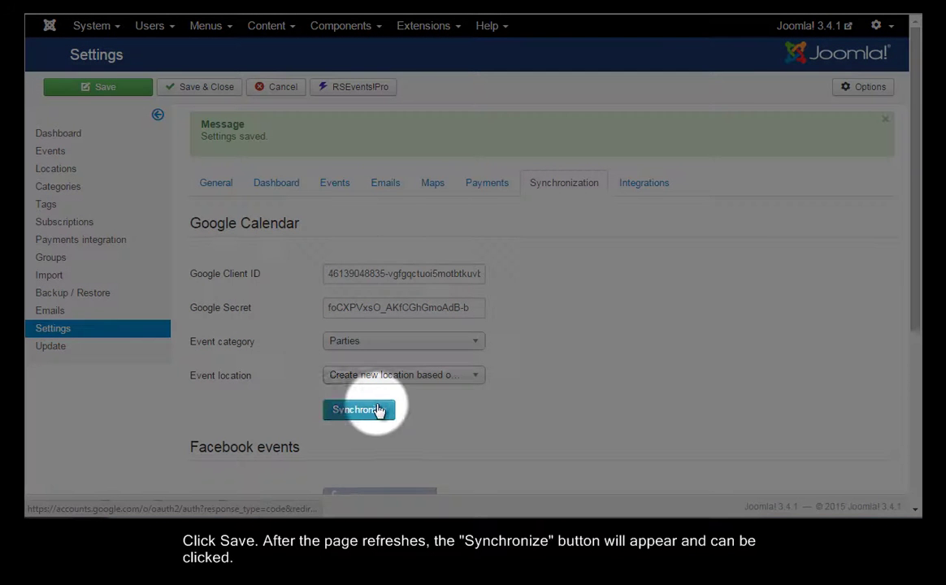
Synchronize with Google Calendar and accept RSEvents!Pro's request to manage the account's calendars
{"action": "left_click", "coordinate": [359, 411]}
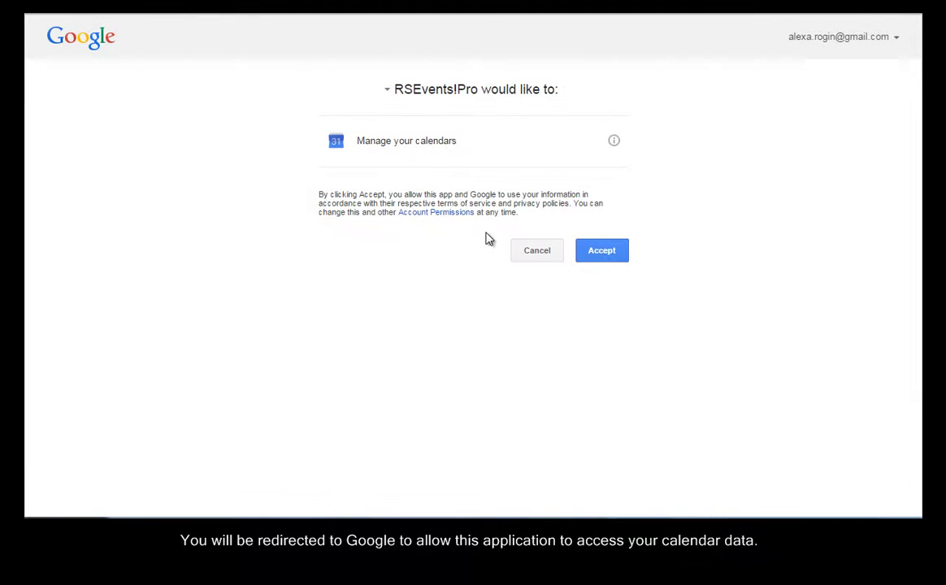
{"action": "left_click", "coordinate": [606, 256]}
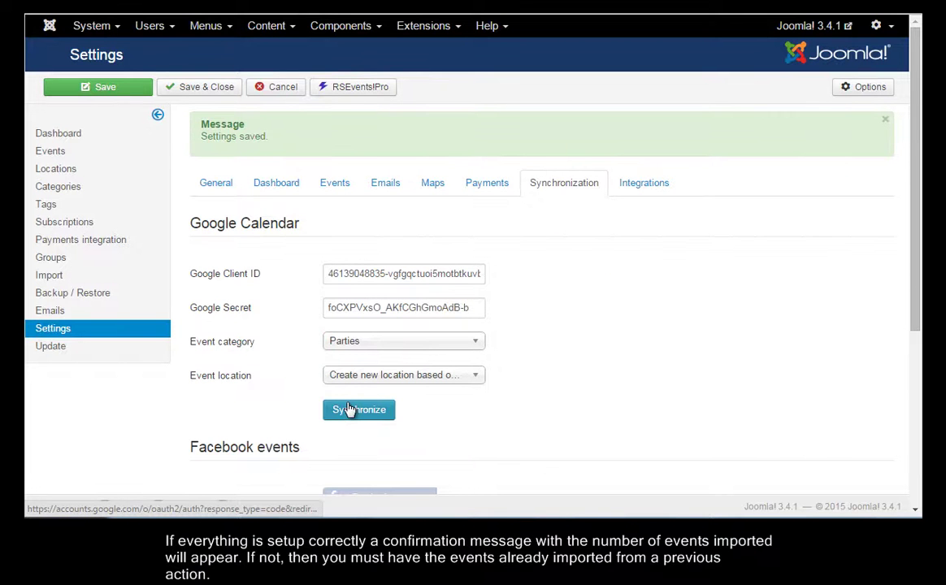